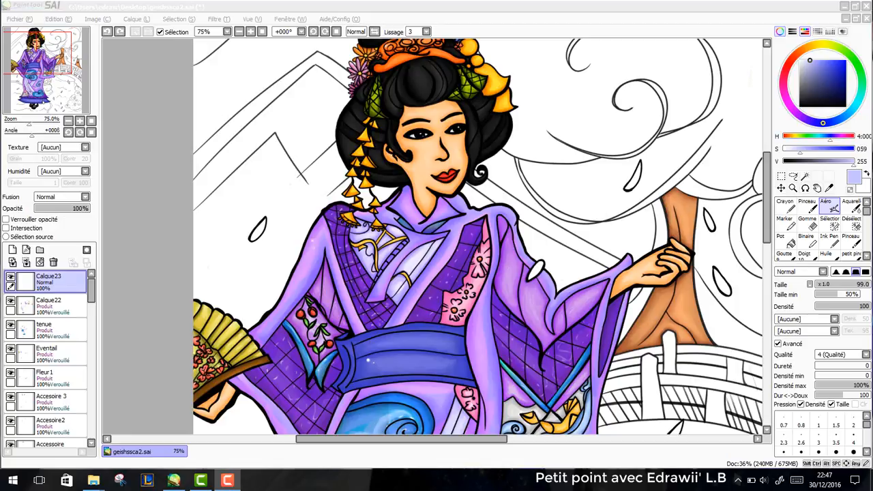
Step: Scribble looping bright blue strokes with the Aéro brush at size 12 in the background beside the geisha's head
{"action": "left_click", "coordinate": [842, 61]}
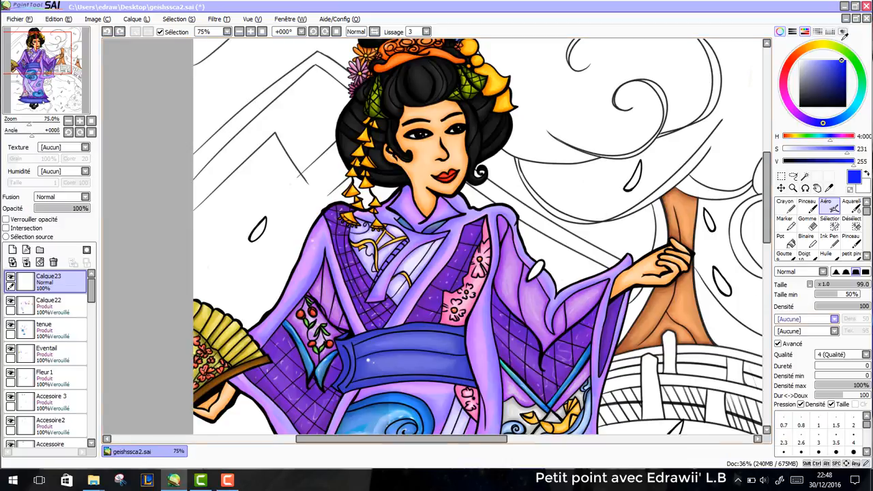
{"action": "left_click", "coordinate": [825, 286]}
{"action": "left_click", "coordinate": [823, 285]}
{"action": "mouse_move", "coordinate": [235, 123]}
{"action": "left_mouse_down"}
{"action": "mouse_move", "coordinate": [232, 153]}
{"action": "mouse_move", "coordinate": [311, 163]}
{"action": "mouse_move", "coordinate": [234, 240]}
{"action": "left_mouse_up"}
{"action": "left_click_drag", "start_coordinate": [253, 196], "coordinate": [239, 241]}
Step: Add a new layer, scribble in blue over the mountain, and erase a small part of the new strokes
{"action": "left_click", "coordinate": [12, 251]}
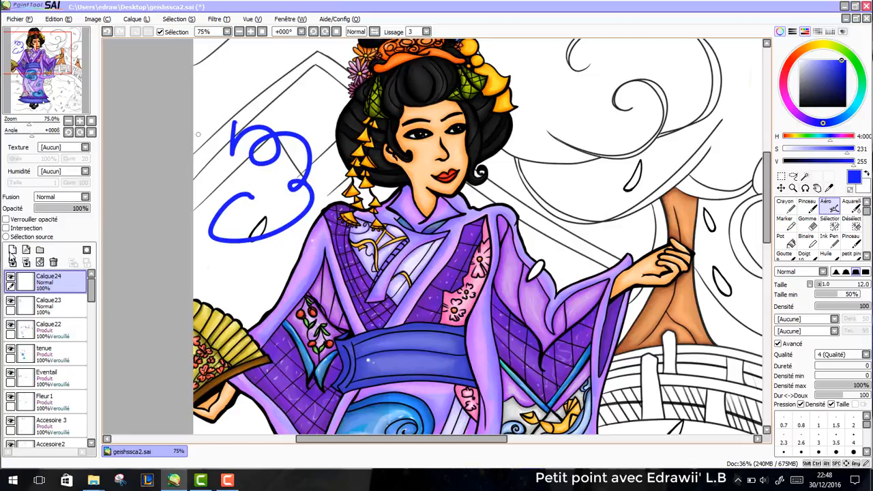
{"action": "mouse_move", "coordinate": [235, 105]}
{"action": "left_mouse_down"}
{"action": "mouse_move", "coordinate": [246, 133]}
{"action": "mouse_move", "coordinate": [271, 150]}
{"action": "mouse_move", "coordinate": [292, 104]}
{"action": "left_mouse_up"}
{"action": "key", "text": "e"}
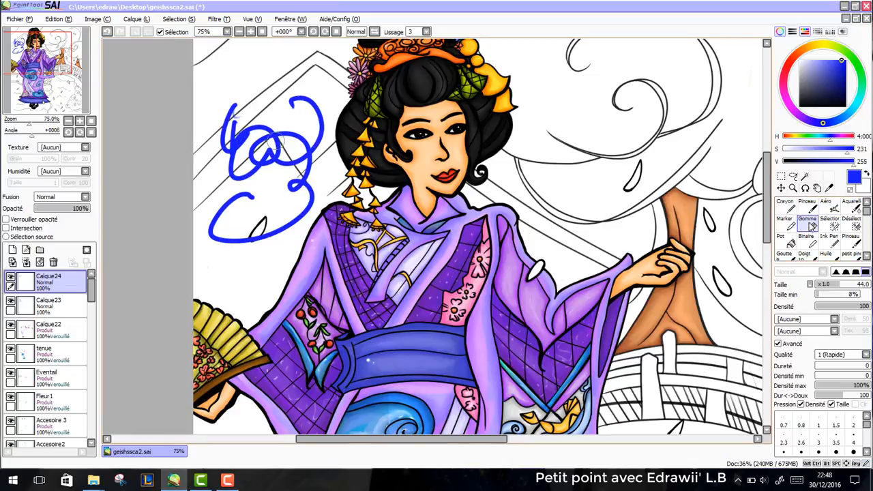
{"action": "mouse_move", "coordinate": [274, 146]}
{"action": "left_mouse_down"}
{"action": "mouse_move", "coordinate": [299, 125]}
{"action": "mouse_move", "coordinate": [305, 151]}
{"action": "left_mouse_up"}
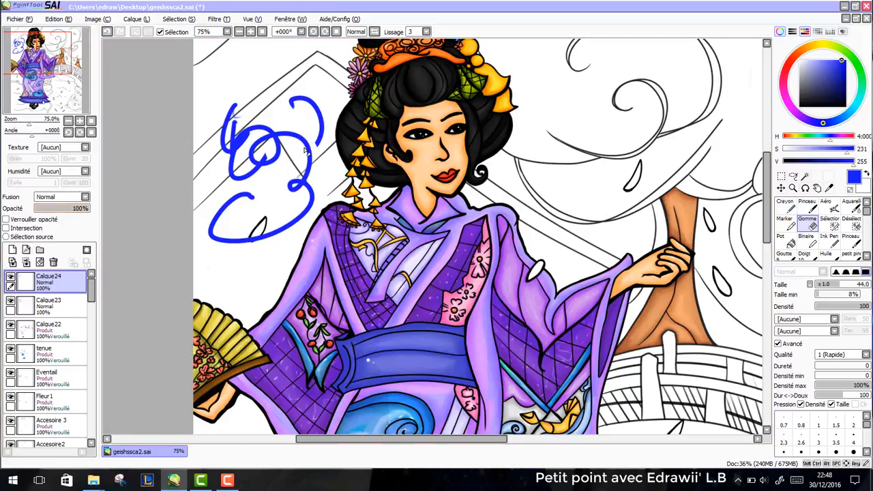
Step: Delete the top scribble layer, keeping the blue strokes on Calque23
{"action": "left_click", "coordinate": [64, 198]}
{"action": "left_click", "coordinate": [64, 199]}
{"action": "left_click", "coordinate": [53, 262]}
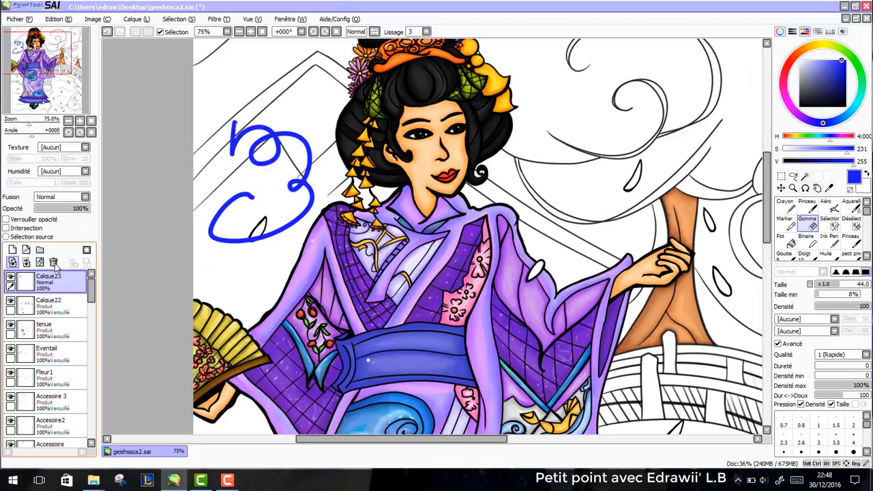
Step: Set the blending mode of layer Calque23 to Produit
{"action": "left_click", "coordinate": [67, 197]}
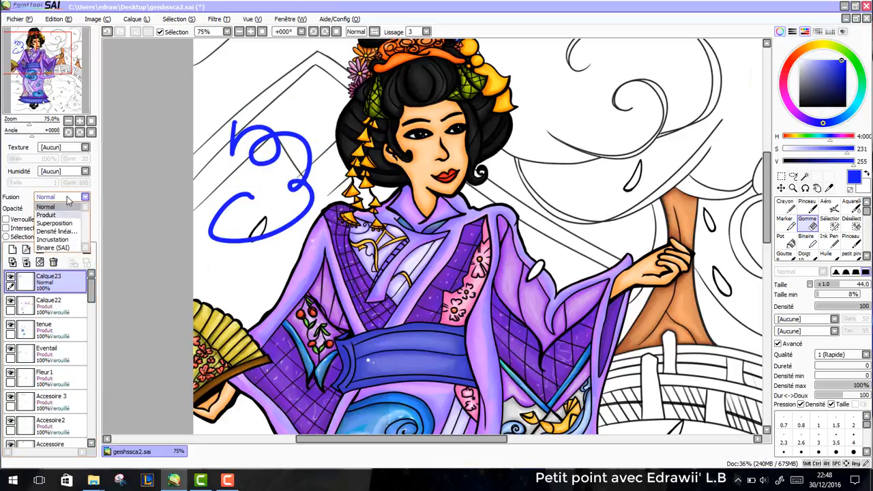
{"action": "left_click", "coordinate": [68, 197]}
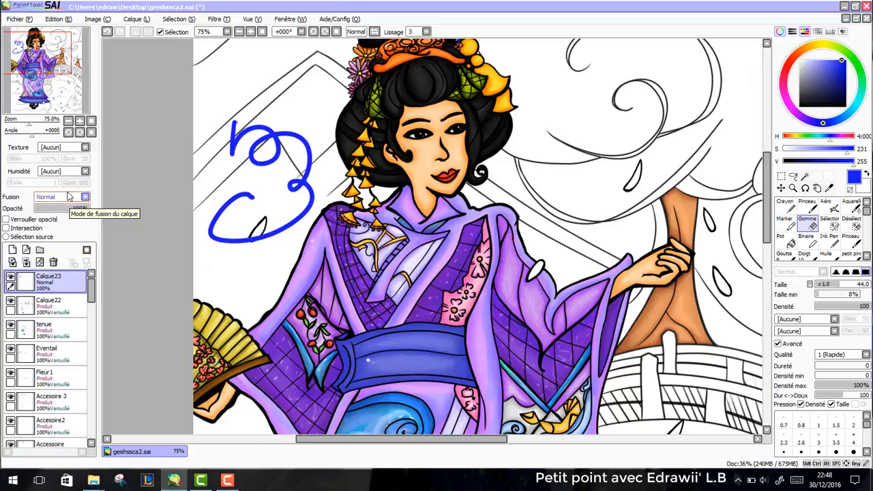
{"action": "left_click", "coordinate": [66, 197]}
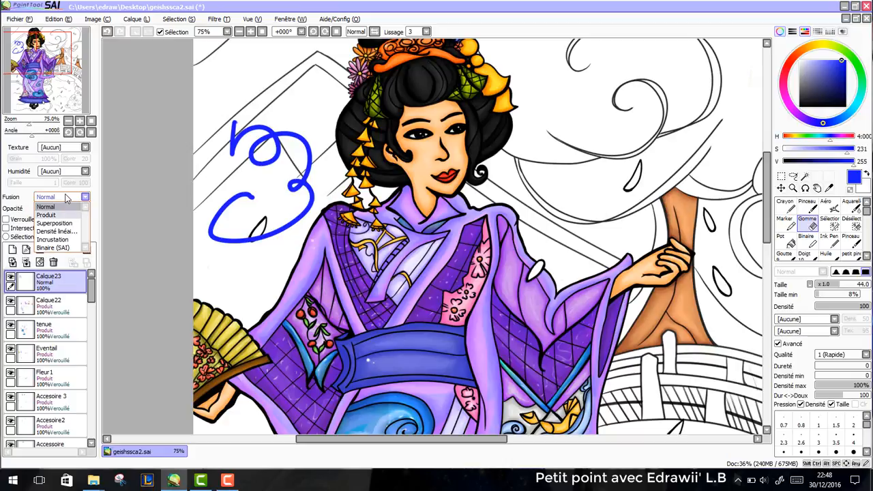
{"action": "key", "text": "Down"}
{"action": "key", "text": "Down"}
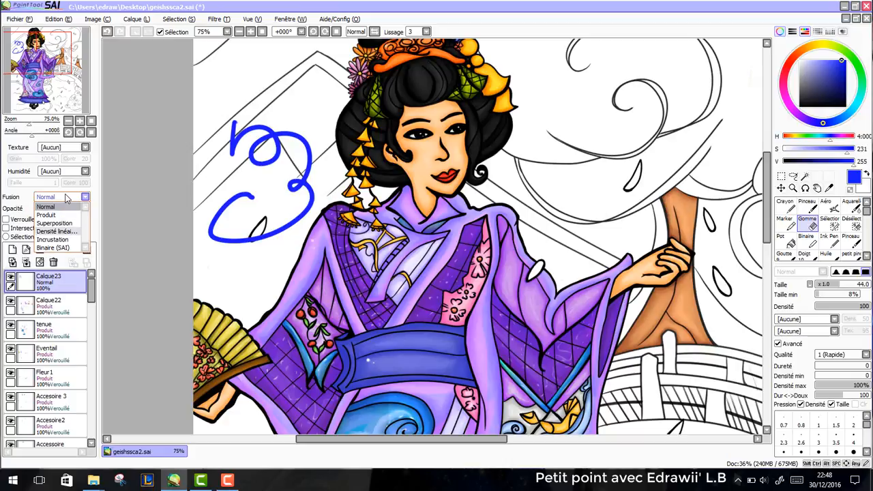
{"action": "key", "text": "Up"}
{"action": "key", "text": "Up"}
{"action": "left_click", "coordinate": [61, 215]}
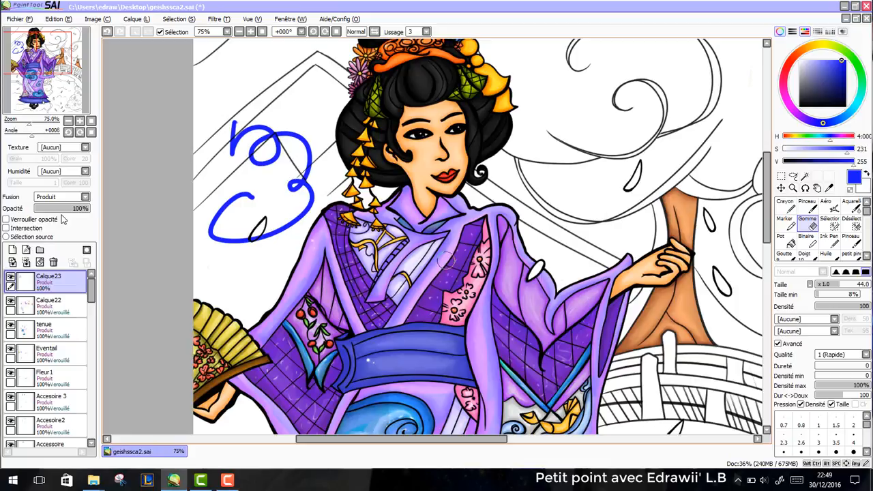
Step: Change Calque23's blending mode to Densité linéaire and paint softer blue Aéro strokes up to size 49 over the geisha's face and kimono
{"action": "left_click", "coordinate": [50, 198]}
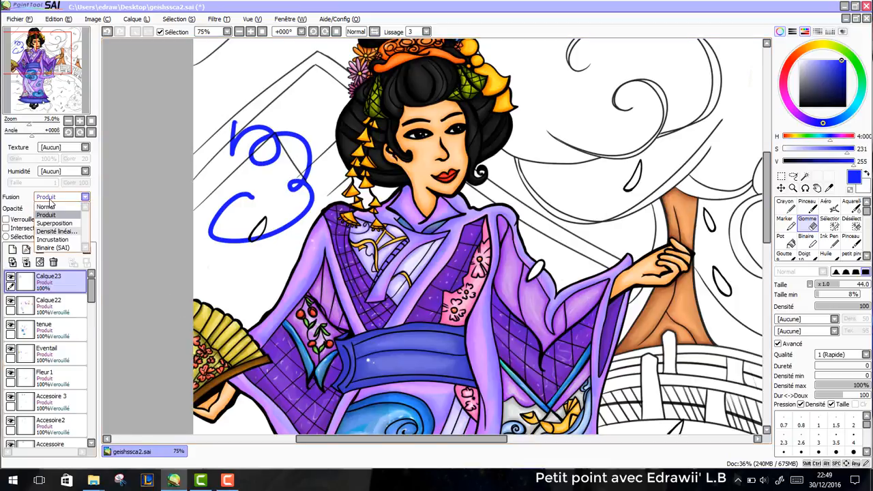
{"action": "left_click", "coordinate": [60, 231]}
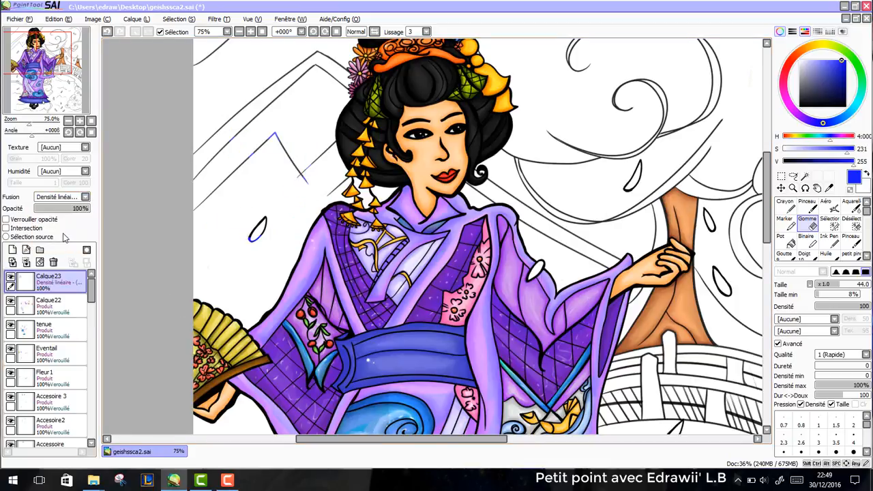
{"action": "left_click", "coordinate": [832, 62]}
{"action": "left_click", "coordinate": [831, 206]}
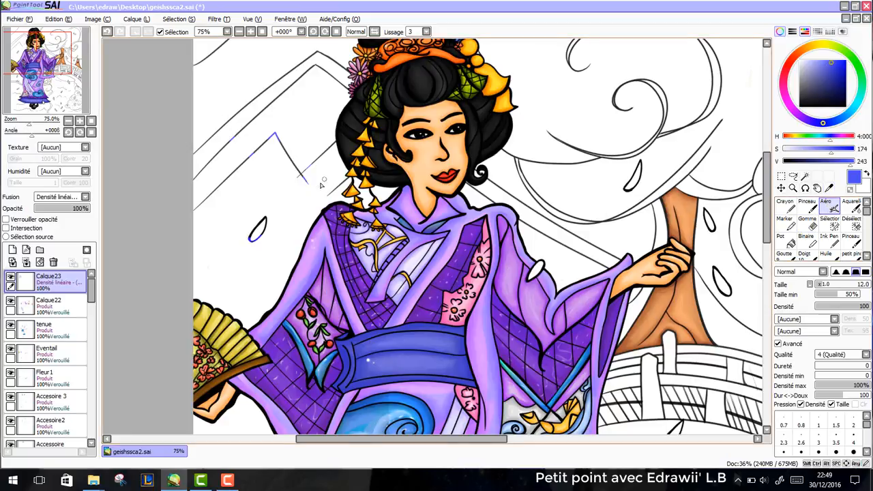
{"action": "mouse_move", "coordinate": [343, 154]}
{"action": "left_mouse_down"}
{"action": "mouse_move", "coordinate": [421, 113]}
{"action": "mouse_move", "coordinate": [451, 108]}
{"action": "left_mouse_up"}
{"action": "left_click", "coordinate": [831, 285]}
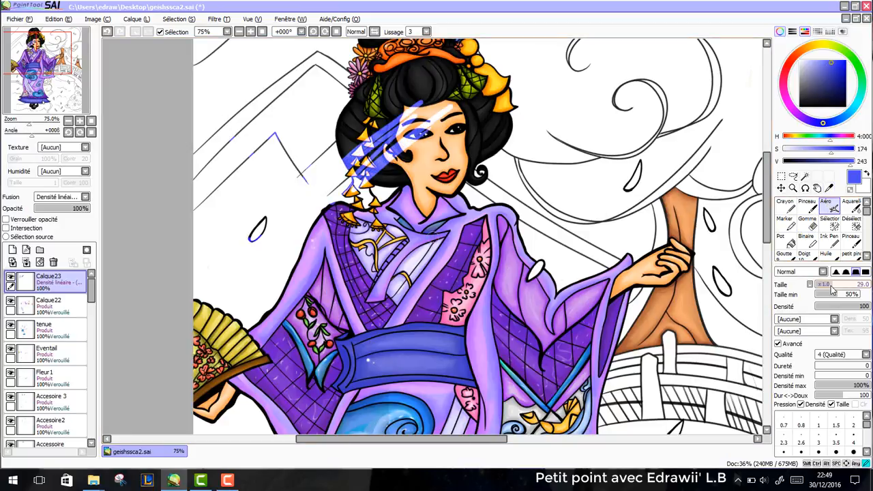
{"action": "left_click_drag", "start_coordinate": [831, 287], "coordinate": [843, 286]}
{"action": "mouse_move", "coordinate": [343, 152]}
{"action": "left_mouse_down"}
{"action": "mouse_move", "coordinate": [440, 92]}
{"action": "mouse_move", "coordinate": [467, 109]}
{"action": "mouse_move", "coordinate": [410, 225]}
{"action": "mouse_move", "coordinate": [478, 300]}
{"action": "mouse_move", "coordinate": [449, 339]}
{"action": "mouse_move", "coordinate": [467, 317]}
{"action": "left_mouse_up"}
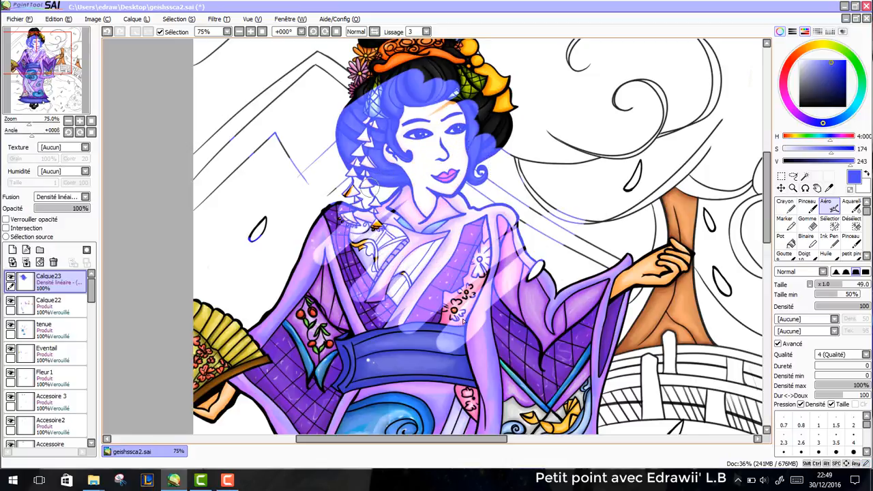
Step: Try the Superposition and Incrustation blending modes on Calque23, painting blue over the hand and tree trunk in Incrustation
{"action": "left_click", "coordinate": [69, 197]}
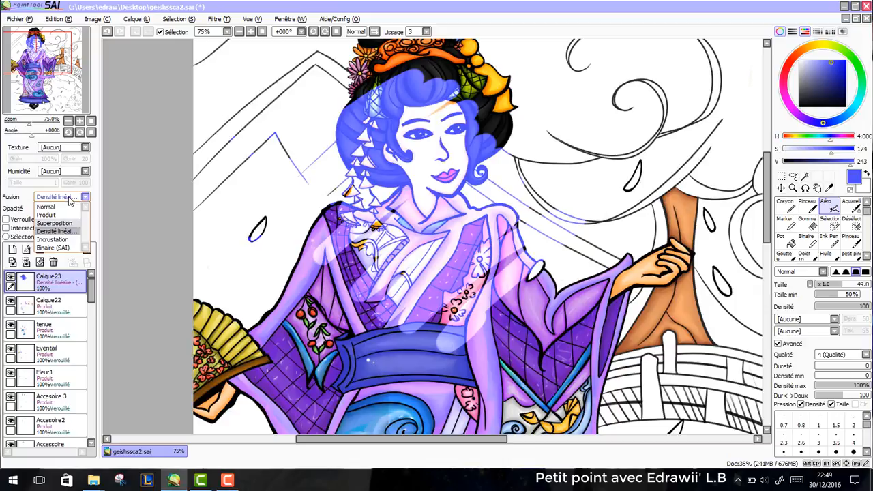
{"action": "left_click", "coordinate": [68, 223]}
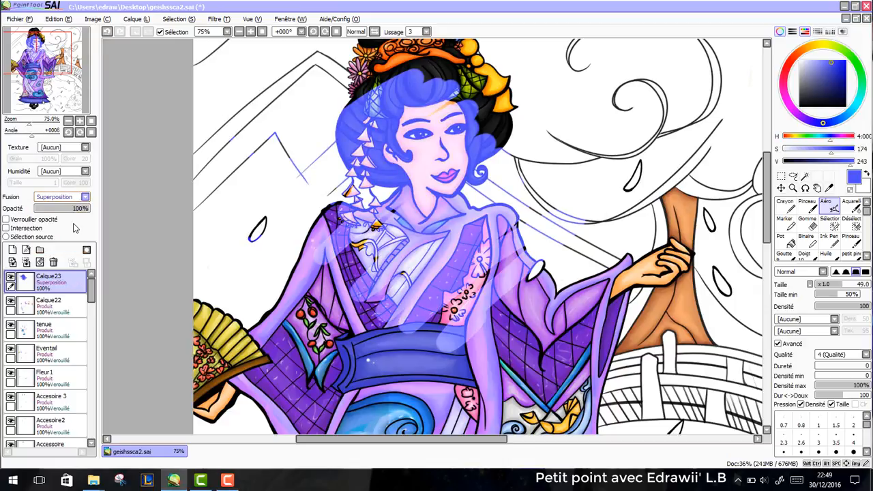
{"action": "left_click", "coordinate": [69, 198]}
{"action": "left_click", "coordinate": [75, 240]}
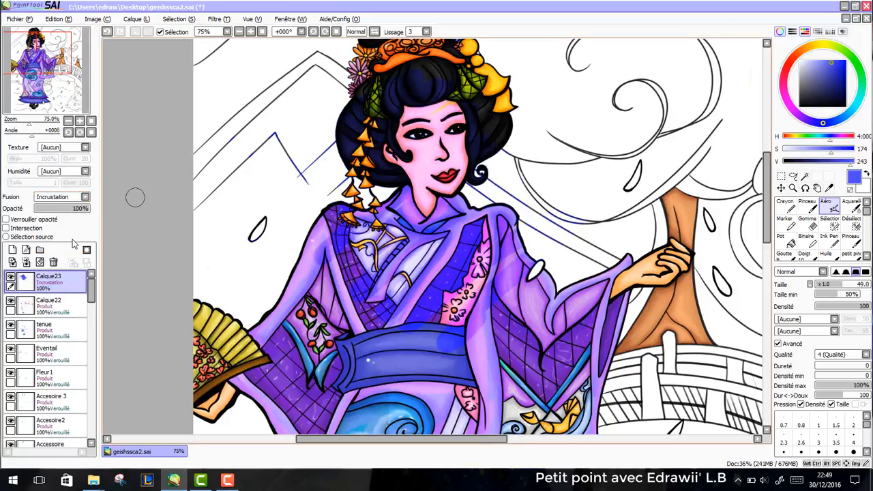
{"action": "mouse_move", "coordinate": [647, 300]}
{"action": "left_mouse_down"}
{"action": "mouse_move", "coordinate": [626, 348]}
{"action": "mouse_move", "coordinate": [679, 321]}
{"action": "mouse_move", "coordinate": [679, 205]}
{"action": "left_mouse_up"}
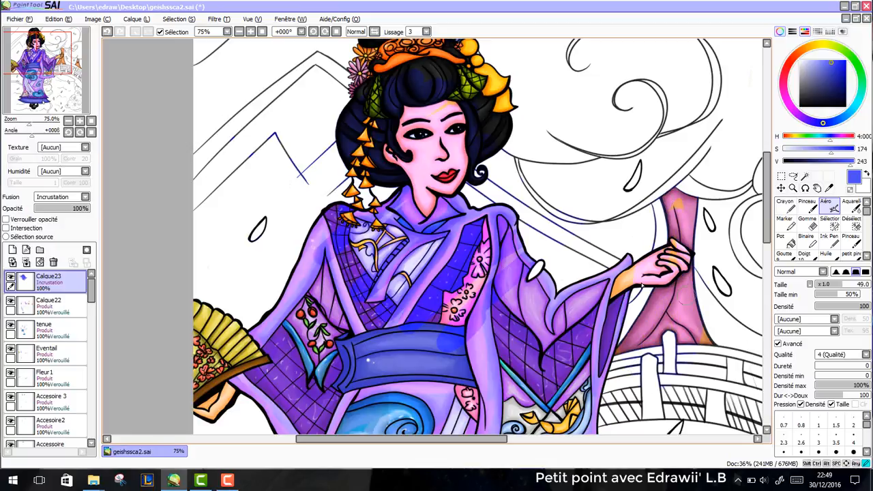
Step: Try the Binaire (SAI) blending mode and select the Binaire tool, finishing by deleting layer Calque23
{"action": "left_click", "coordinate": [58, 198]}
{"action": "left_click", "coordinate": [68, 249]}
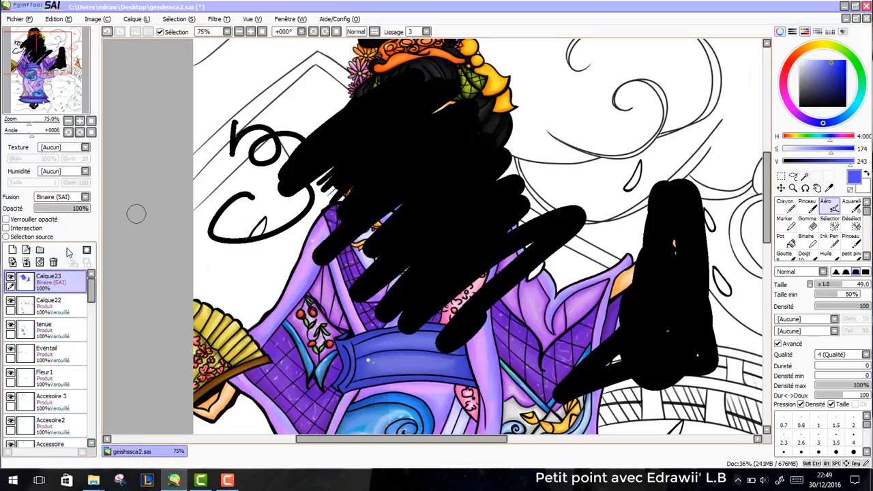
{"action": "left_click", "coordinate": [785, 221]}
{"action": "left_click", "coordinate": [812, 244]}
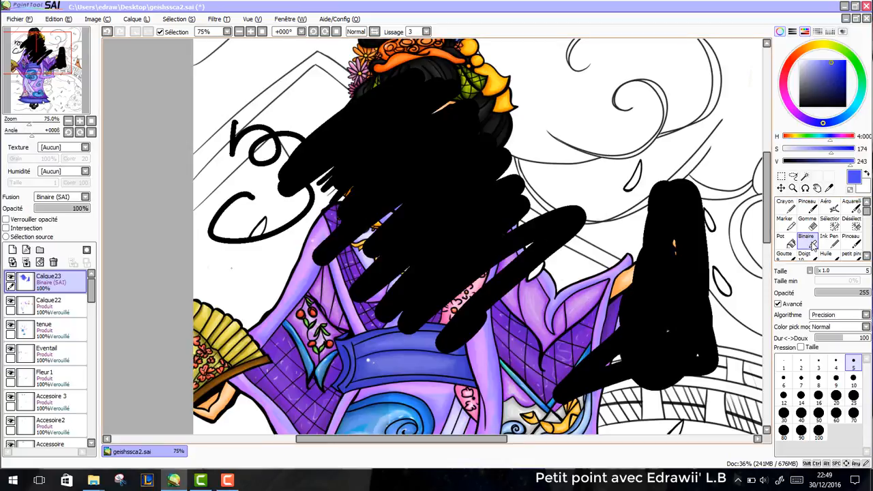
{"action": "left_click", "coordinate": [53, 263]}
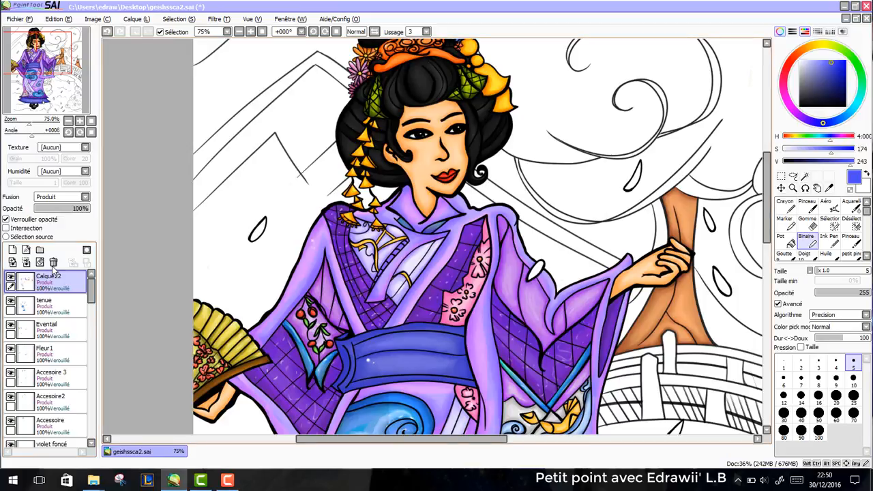
Step: Scribble thin darker blue Crayon strokes at size 5 over the mountain on a new Normal layer
{"action": "left_click", "coordinate": [784, 205]}
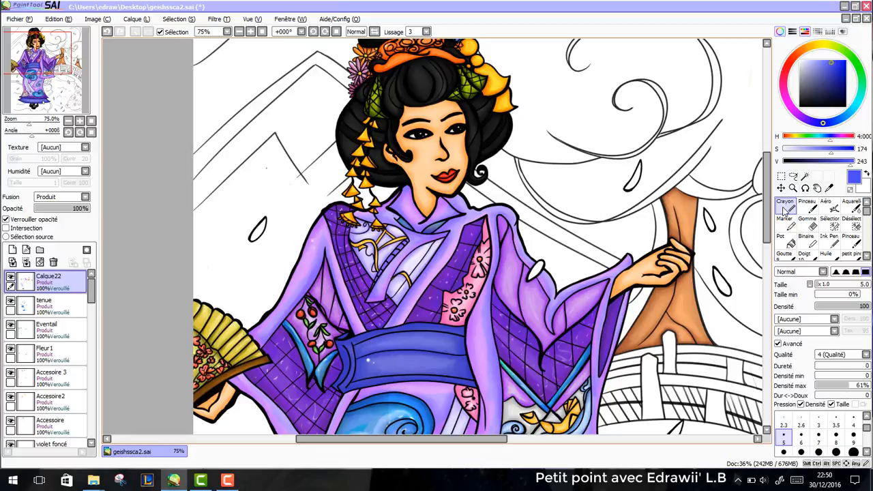
{"action": "left_click", "coordinate": [840, 72]}
{"action": "left_click_drag", "start_coordinate": [840, 72], "coordinate": [836, 68]}
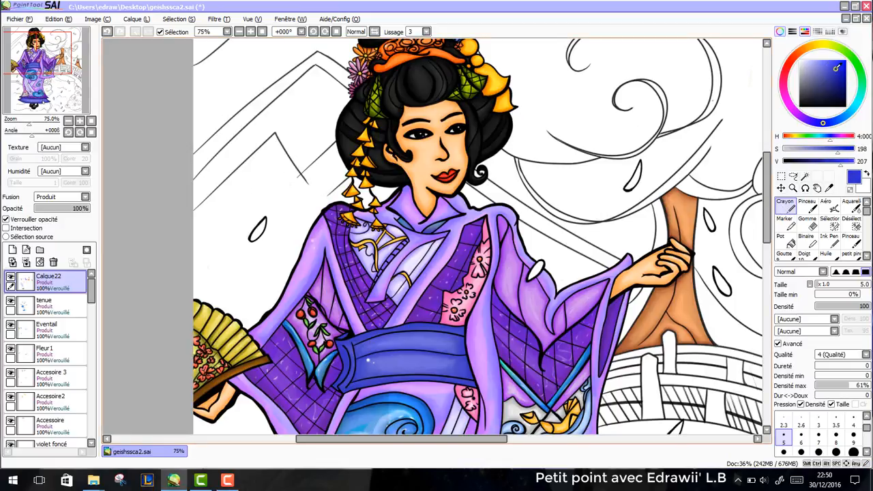
{"action": "mouse_move", "coordinate": [221, 136]}
{"action": "left_mouse_down"}
{"action": "mouse_move", "coordinate": [265, 189]}
{"action": "mouse_move", "coordinate": [281, 235]}
{"action": "mouse_move", "coordinate": [296, 197]}
{"action": "mouse_move", "coordinate": [276, 141]}
{"action": "left_mouse_up"}
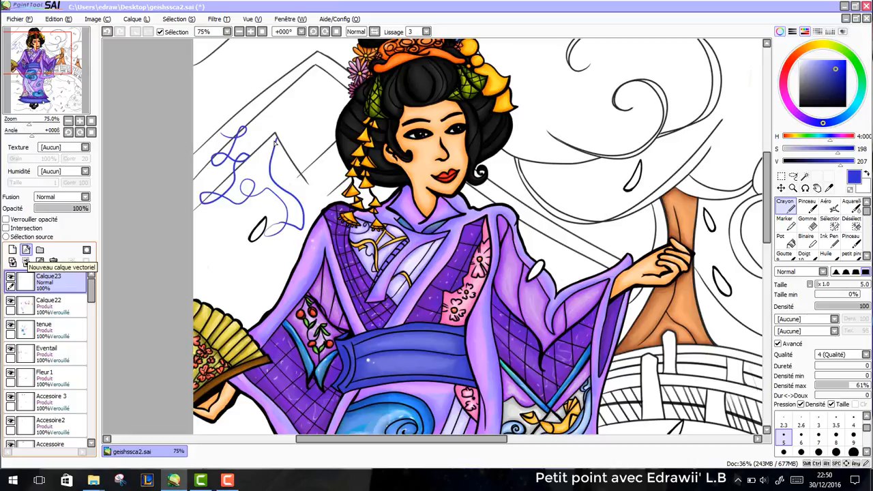
Step: Draw a zigzag blue Ligne polyline of size 1 over the trees on a new vector layer, and merge it into the layer below
{"action": "left_click", "coordinate": [26, 250]}
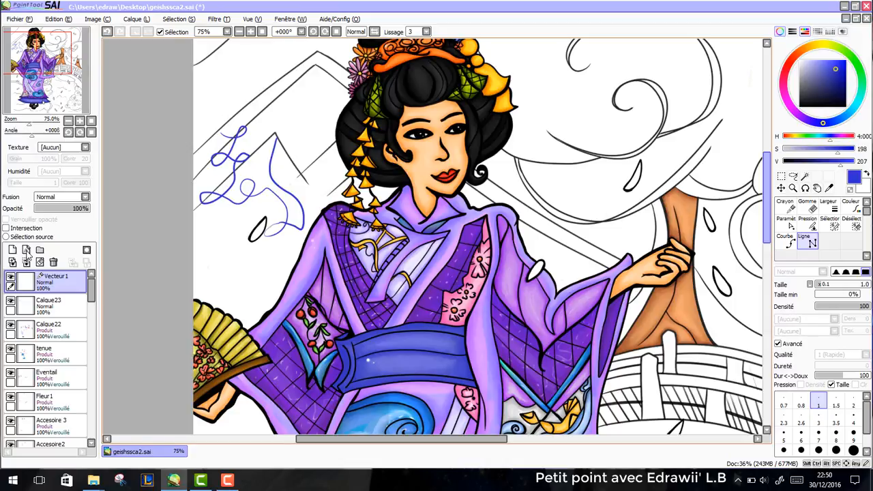
{"action": "left_click_drag", "start_coordinate": [420, 438], "coordinate": [476, 442]}
{"action": "left_click", "coordinate": [402, 149]}
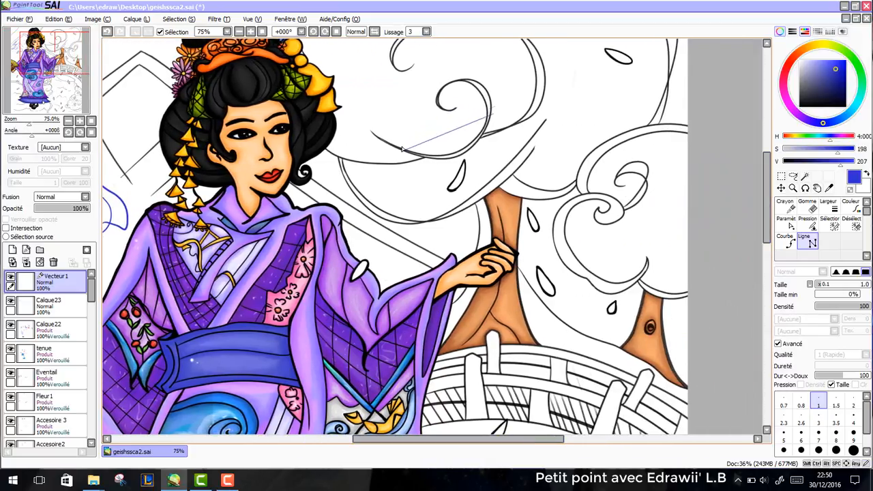
{"action": "left_click", "coordinate": [470, 116]}
{"action": "left_click", "coordinate": [544, 152]}
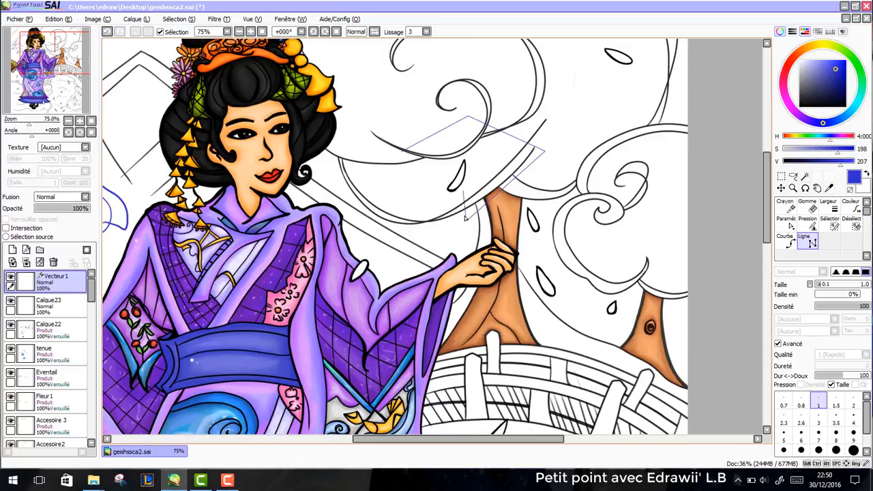
{"action": "left_click", "coordinate": [457, 164]}
{"action": "left_click", "coordinate": [503, 149]}
{"action": "left_click", "coordinate": [516, 108]}
{"action": "left_click", "coordinate": [489, 135]}
{"action": "left_click", "coordinate": [480, 164]}
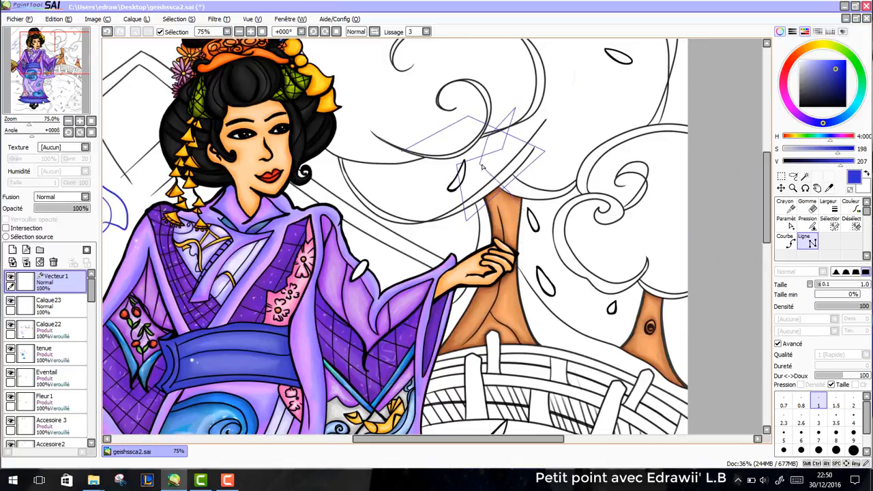
{"action": "left_click", "coordinate": [527, 209]}
{"action": "left_click", "coordinate": [542, 249]}
{"action": "left_click", "coordinate": [507, 268]}
{"action": "left_click", "coordinate": [532, 246]}
{"action": "left_click", "coordinate": [553, 294]}
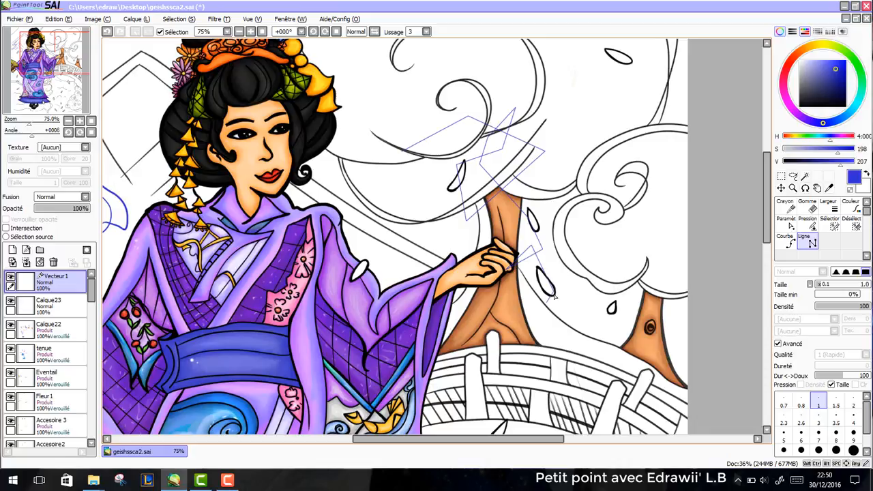
{"action": "left_click", "coordinate": [524, 297]}
{"action": "left_click", "coordinate": [585, 310]}
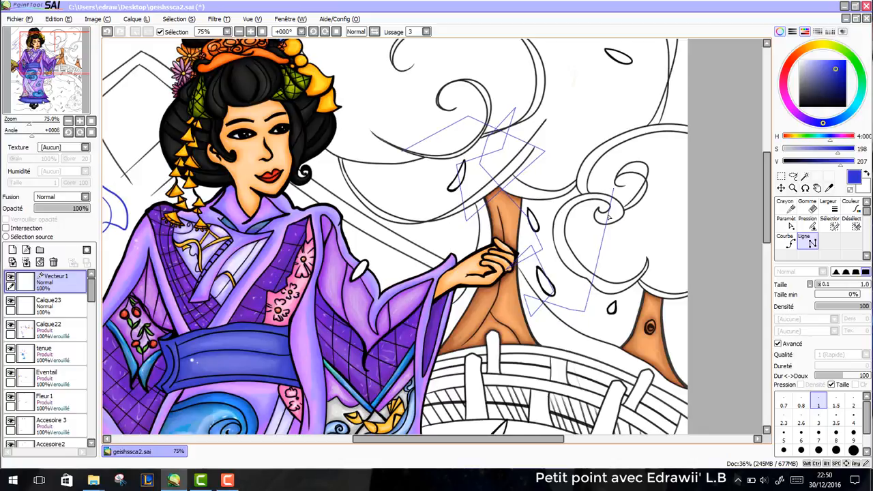
{"action": "key", "text": "ctrl+e"}
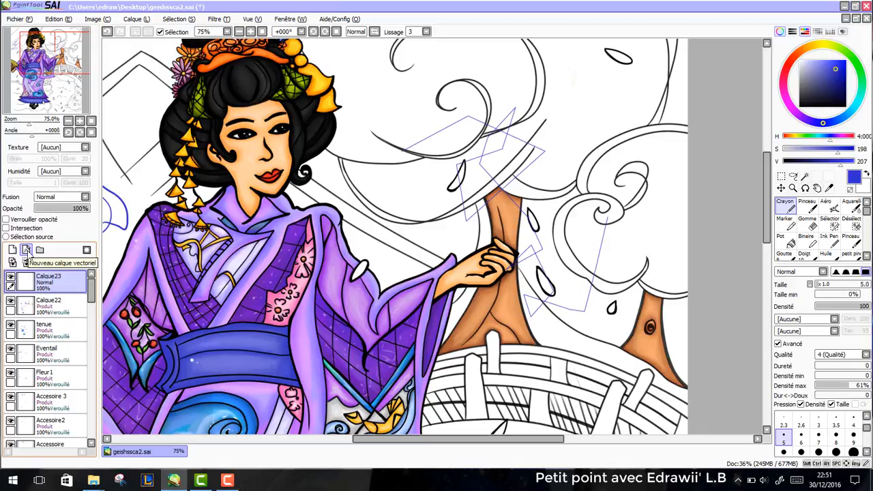
Step: Show the Paramét tool's line-editing options on a temporary vector layer, and delete that layer
{"action": "left_click", "coordinate": [26, 250]}
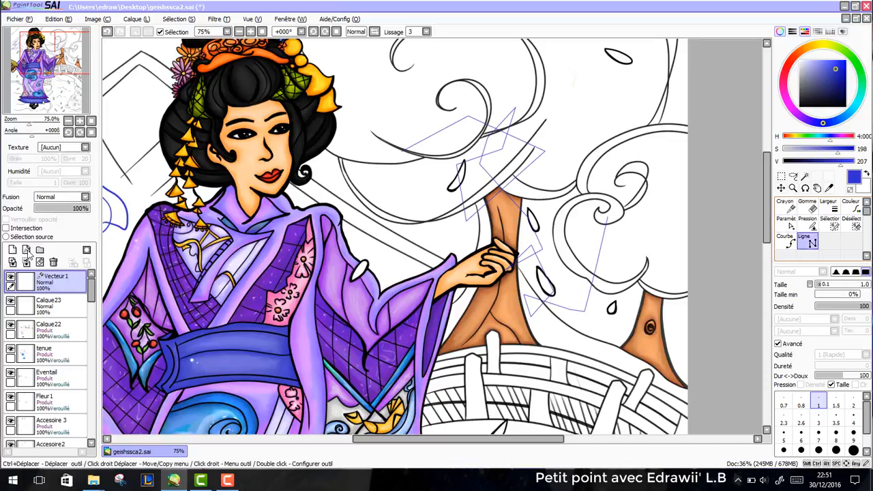
{"action": "left_click", "coordinate": [790, 224]}
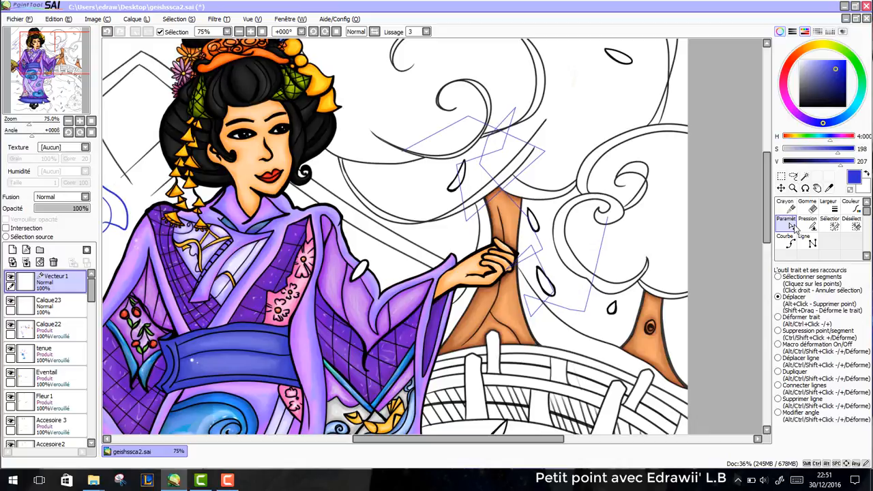
{"action": "left_click", "coordinate": [53, 262]}
Step: Create a new Normal layer above Calque23, and try a rectangular selection around the blue mountain scribbles, ending with nothing selected
{"action": "left_click", "coordinate": [12, 250]}
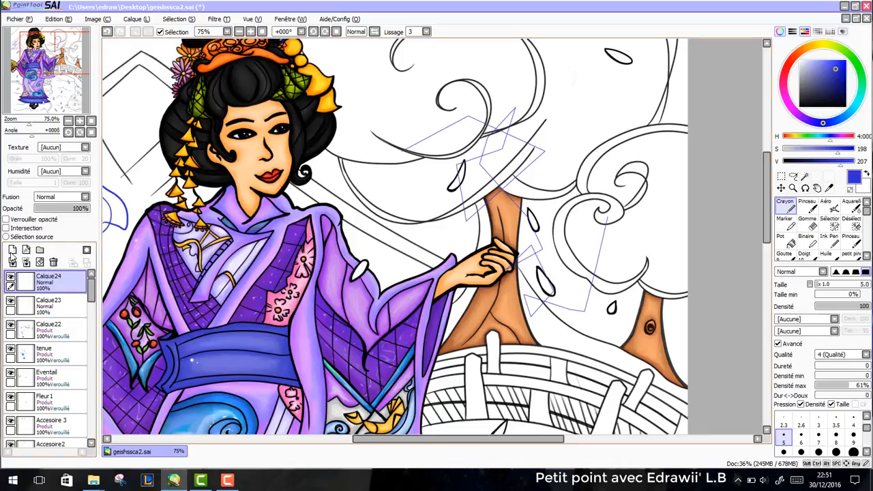
{"action": "left_click_drag", "start_coordinate": [414, 440], "coordinate": [338, 442]}
{"action": "mouse_move", "coordinate": [294, 97]}
{"action": "left_mouse_down"}
{"action": "mouse_move", "coordinate": [329, 88]}
{"action": "mouse_move", "coordinate": [325, 133]}
{"action": "mouse_move", "coordinate": [359, 118]}
{"action": "mouse_move", "coordinate": [384, 84]}
{"action": "left_mouse_up"}
{"action": "left_click", "coordinate": [782, 186]}
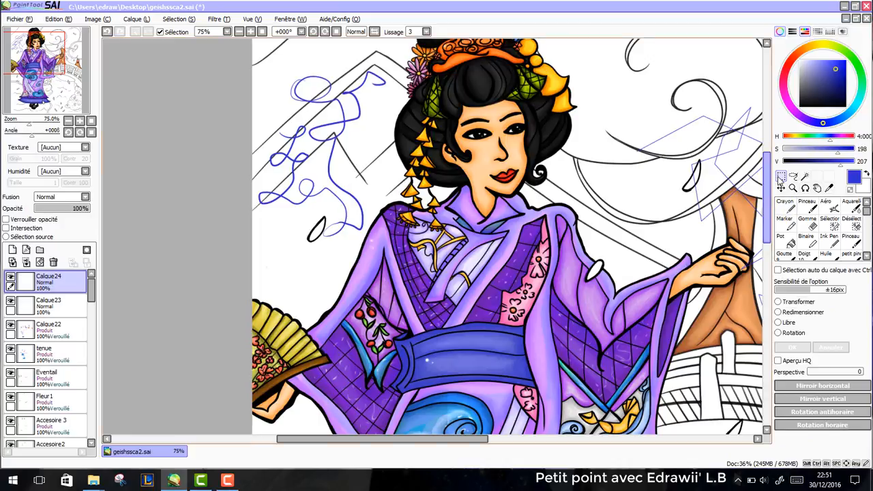
{"action": "left_click", "coordinate": [781, 176]}
{"action": "mouse_move", "coordinate": [254, 47]}
{"action": "left_mouse_down"}
{"action": "mouse_move", "coordinate": [345, 73]}
{"action": "mouse_move", "coordinate": [404, 201]}
{"action": "mouse_move", "coordinate": [407, 251]}
{"action": "left_mouse_up"}
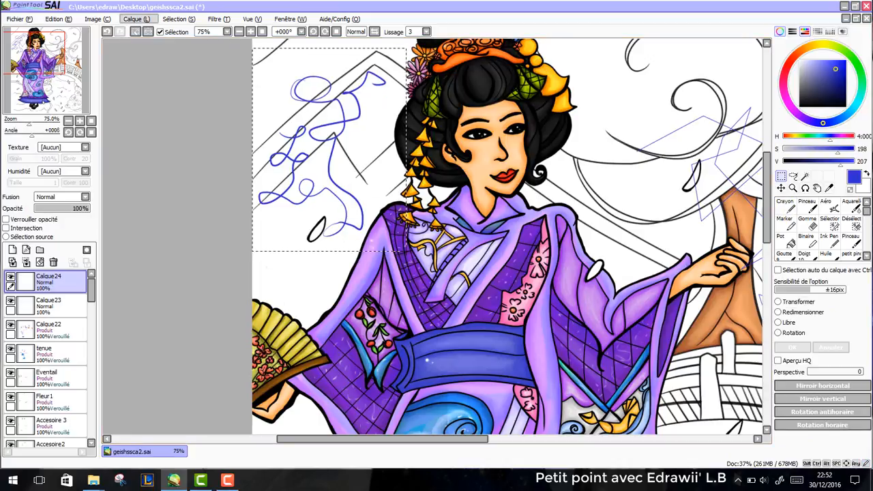
{"action": "left_click", "coordinate": [136, 32]}
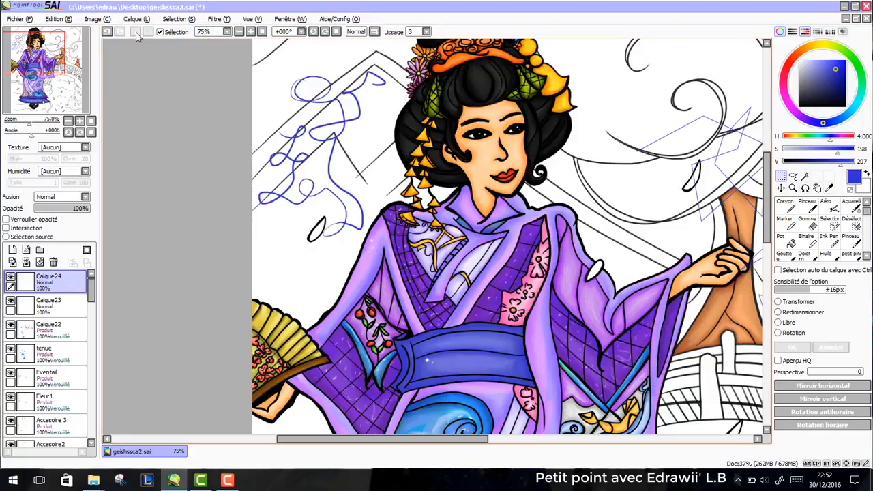
Step: Scribble thin blue Crayon strokes at size 5 around the mountain and over the cloud beside the geisha's head on layer Calque24
{"action": "left_click", "coordinate": [791, 207]}
{"action": "mouse_move", "coordinate": [318, 68]}
{"action": "left_mouse_down"}
{"action": "mouse_move", "coordinate": [253, 107]}
{"action": "mouse_move", "coordinate": [408, 179]}
{"action": "mouse_move", "coordinate": [264, 92]}
{"action": "mouse_move", "coordinate": [279, 140]}
{"action": "left_mouse_up"}
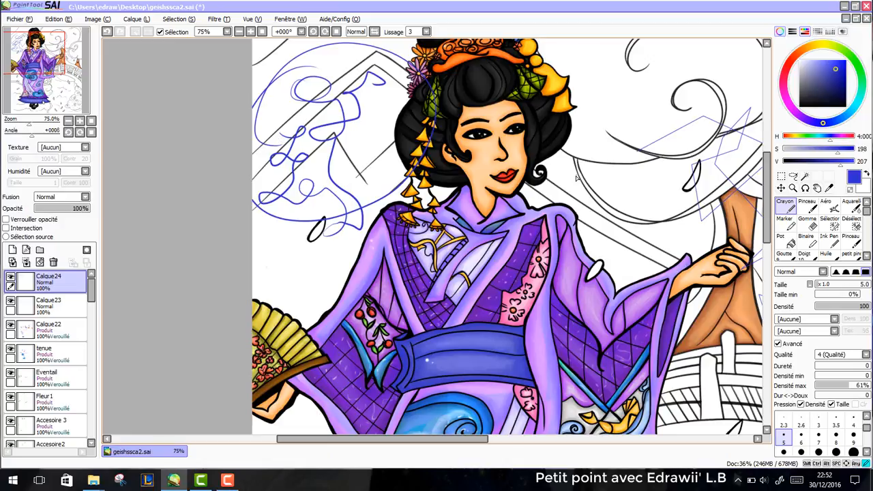
{"action": "left_click_drag", "start_coordinate": [577, 175], "coordinate": [623, 149]}
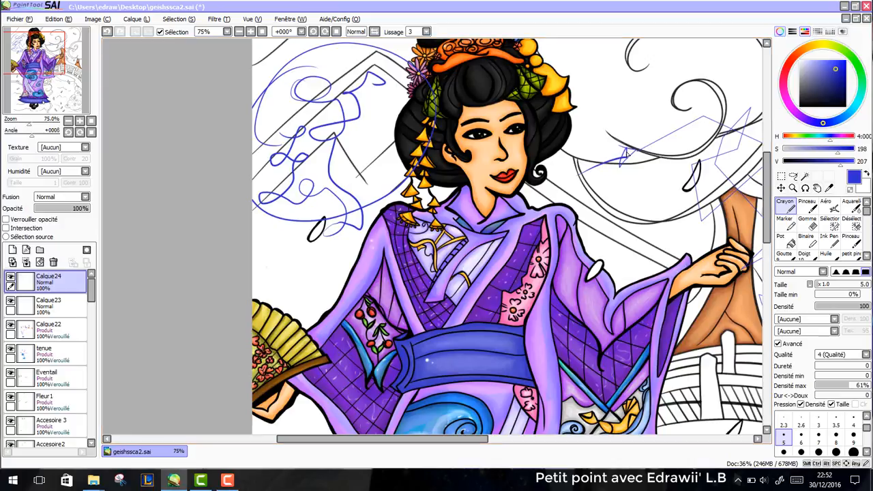
Step: Rotate the strokes on layer Calque24 clockwise and shrink them with Transformation, and apply the change
{"action": "left_click", "coordinate": [138, 19]}
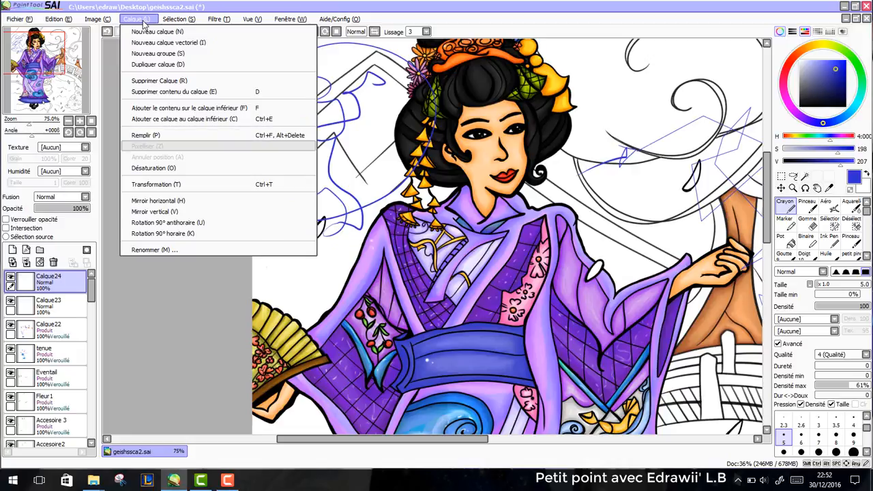
{"action": "key", "text": "Right"}
{"action": "left_click", "coordinate": [783, 177]}
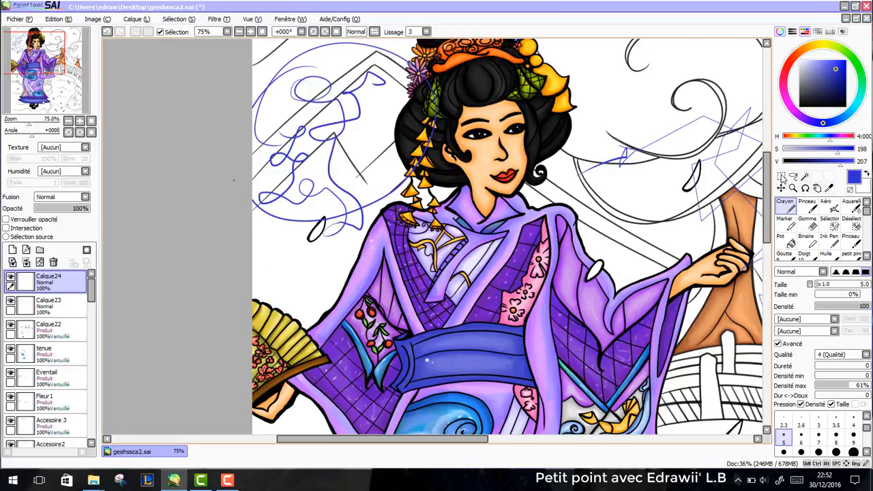
{"action": "left_click", "coordinate": [151, 21]}
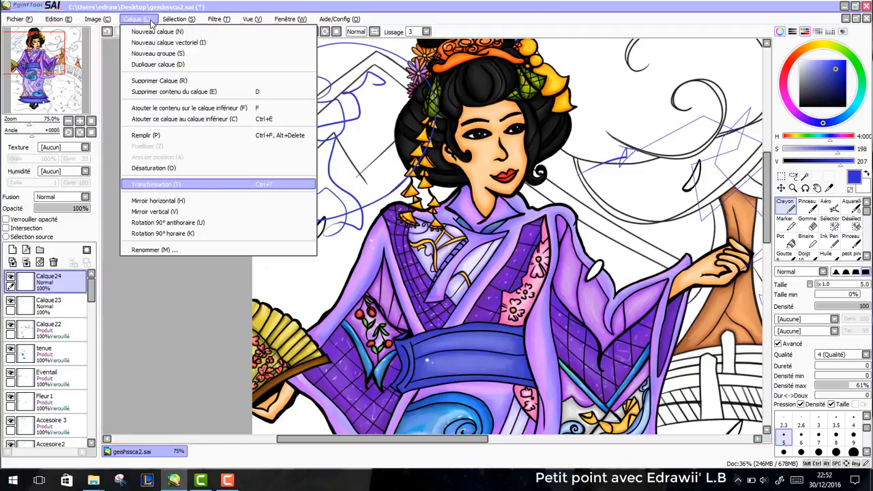
{"action": "left_click", "coordinate": [203, 185]}
{"action": "scroll", "coordinate": [203, 186], "scroll_direction": "up", "scroll_amount": 3}
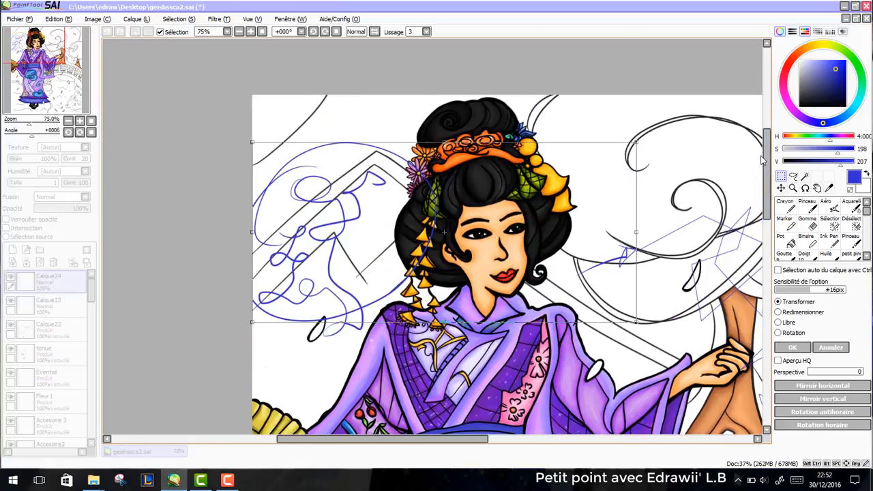
{"action": "mouse_move", "coordinate": [600, 75]}
{"action": "left_mouse_down"}
{"action": "mouse_move", "coordinate": [639, 150]}
{"action": "mouse_move", "coordinate": [501, 258]}
{"action": "left_mouse_up"}
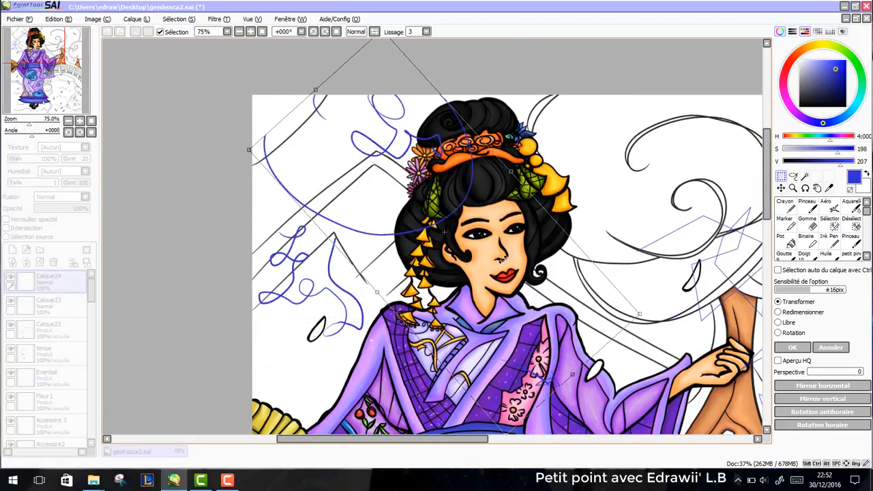
{"action": "mouse_move", "coordinate": [640, 314]}
{"action": "left_mouse_down"}
{"action": "mouse_move", "coordinate": [445, 181]}
{"action": "mouse_move", "coordinate": [502, 176]}
{"action": "mouse_move", "coordinate": [426, 290]}
{"action": "mouse_move", "coordinate": [476, 164]}
{"action": "mouse_move", "coordinate": [410, 231]}
{"action": "mouse_move", "coordinate": [473, 194]}
{"action": "left_mouse_up"}
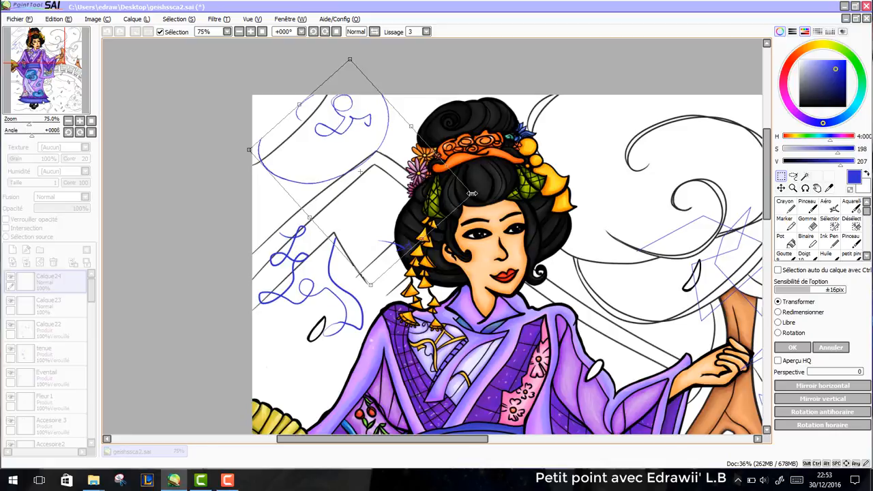
{"action": "key", "text": "Return"}
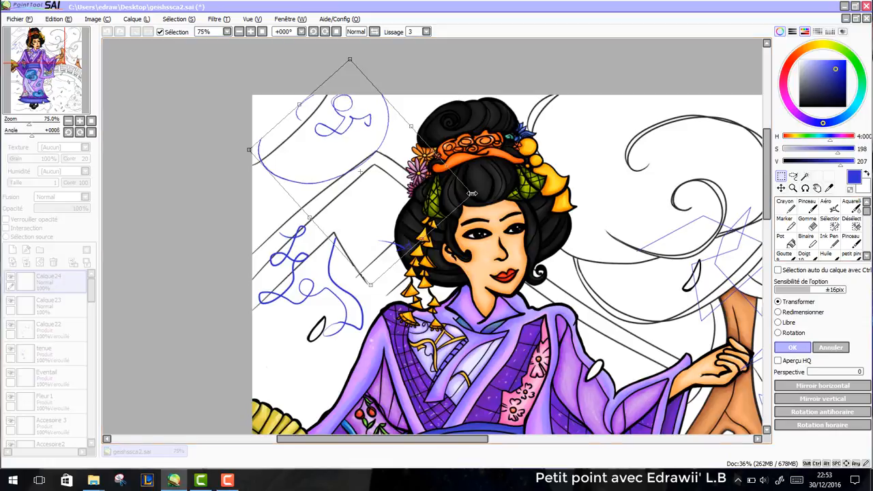
Step: Mirror the strokes on layer Calque24 horizontally and vertically, and rotate them 90° clockwise
{"action": "left_click", "coordinate": [142, 20]}
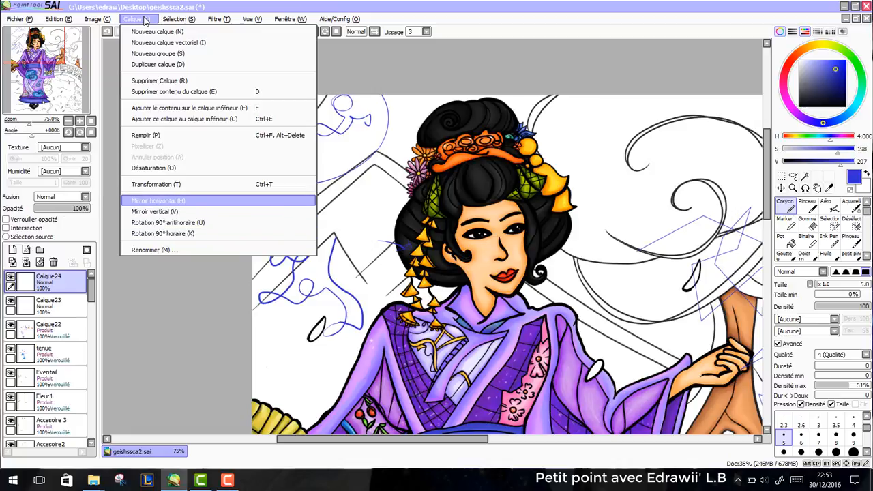
{"action": "left_click", "coordinate": [181, 200]}
{"action": "left_click", "coordinate": [144, 19]}
{"action": "left_click", "coordinate": [183, 211]}
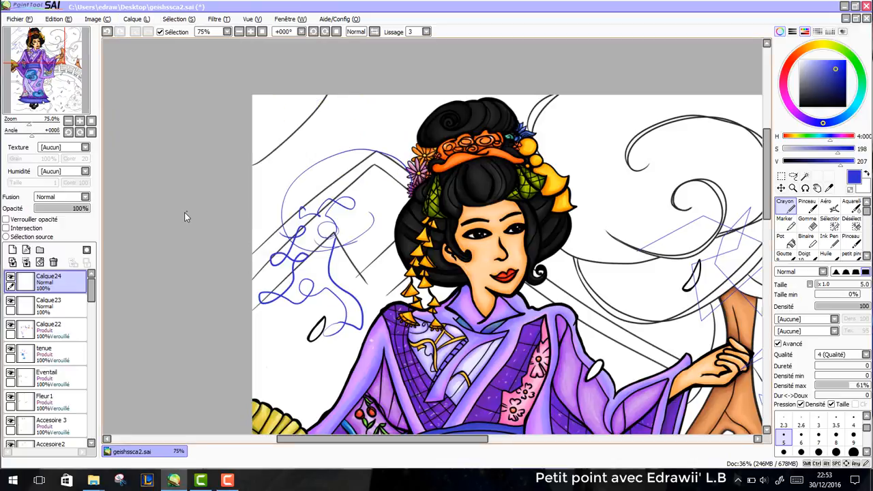
{"action": "left_click", "coordinate": [140, 19]}
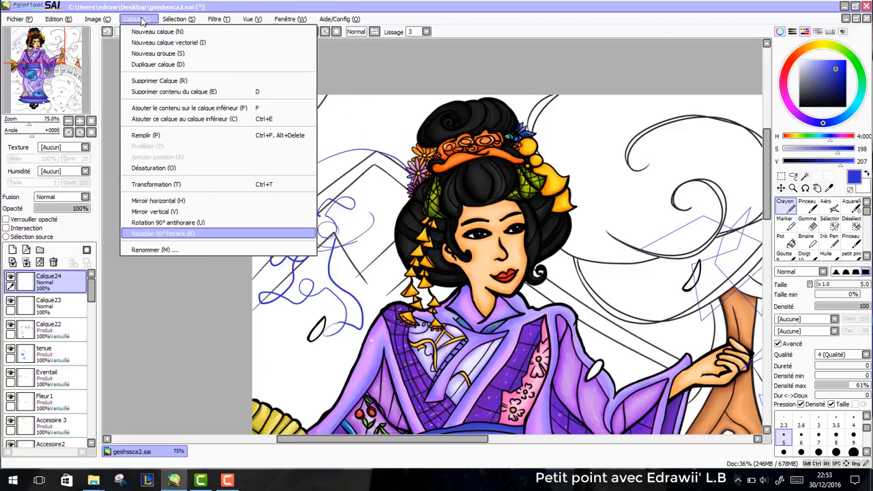
{"action": "left_click", "coordinate": [192, 233]}
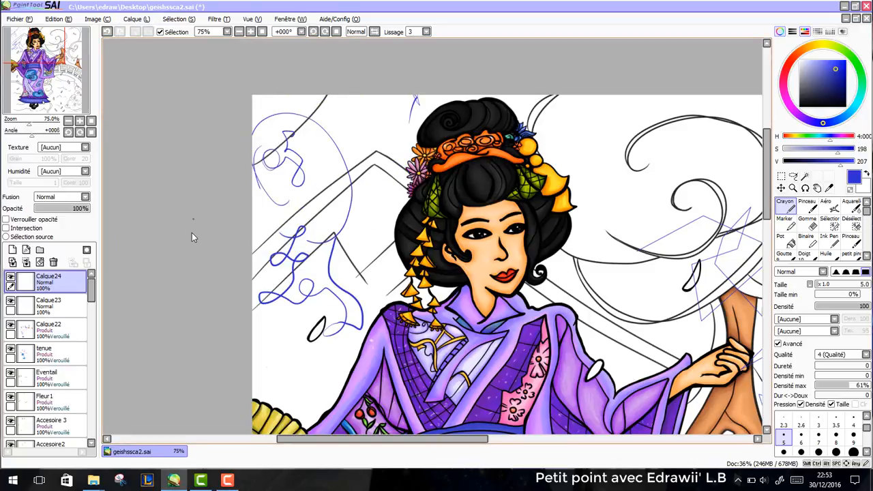